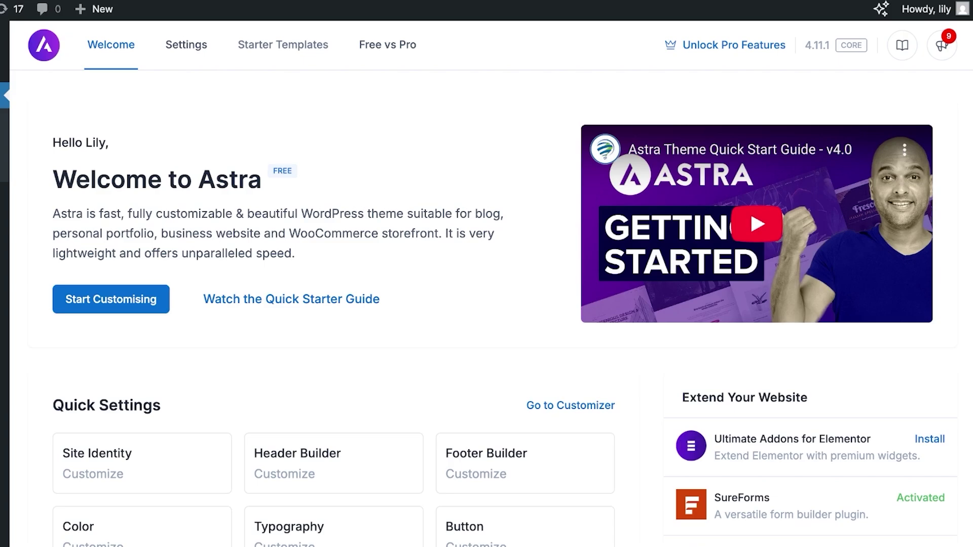
Open the page for adding plugins and search the plugin directory for "wp migration"
mouse_move(5, 45)
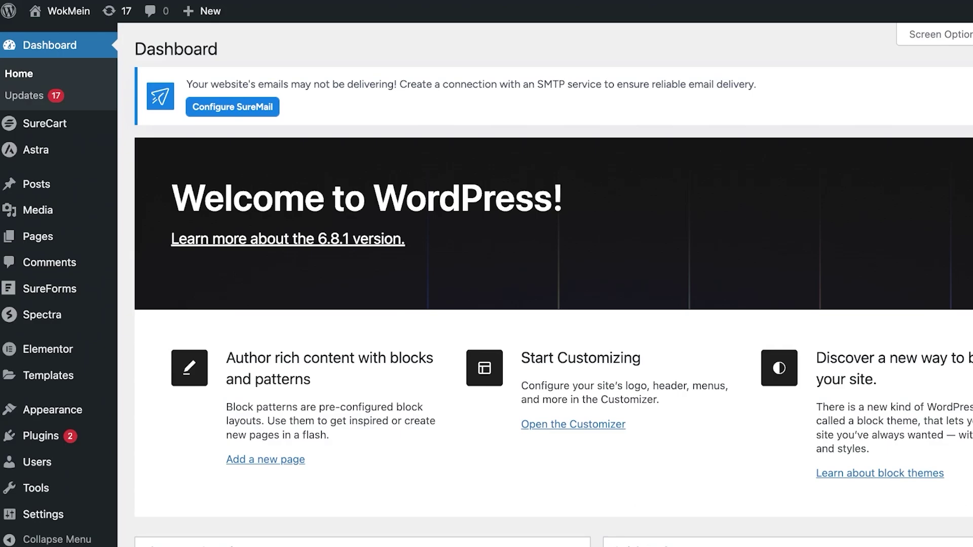
scroll(553, 283, down, 3)
scroll(553, 284, up, 3)
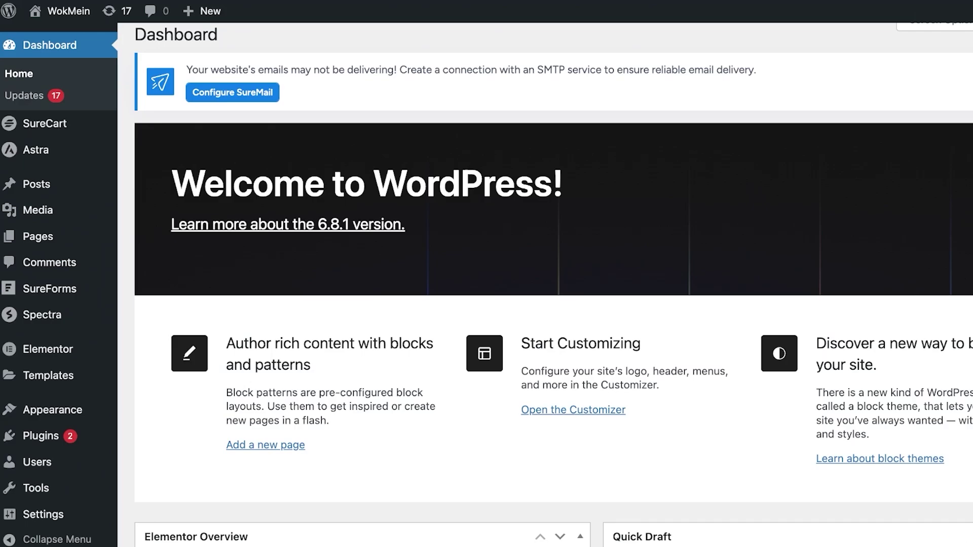
scroll(50, 409, down, 1)
mouse_move(51, 406)
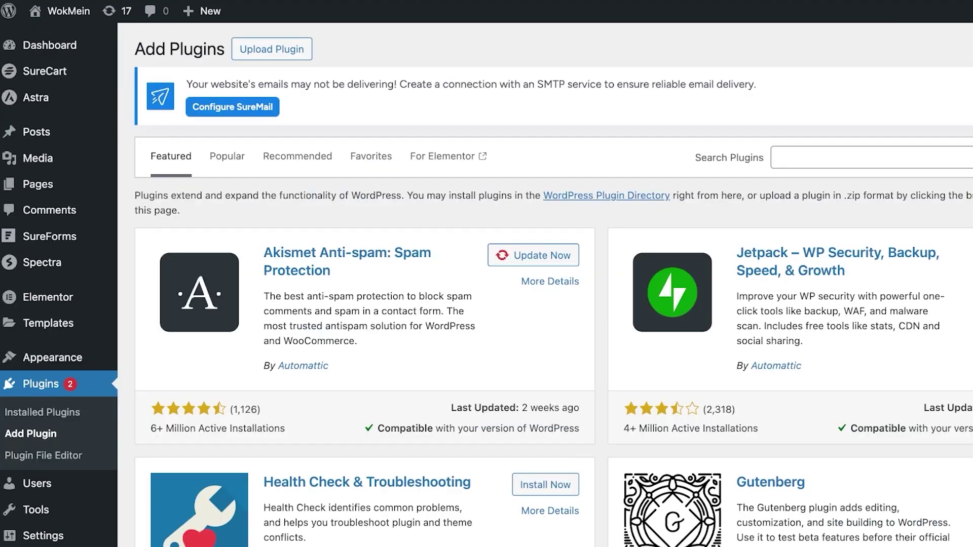
click(770, 157)
text(wp migration)
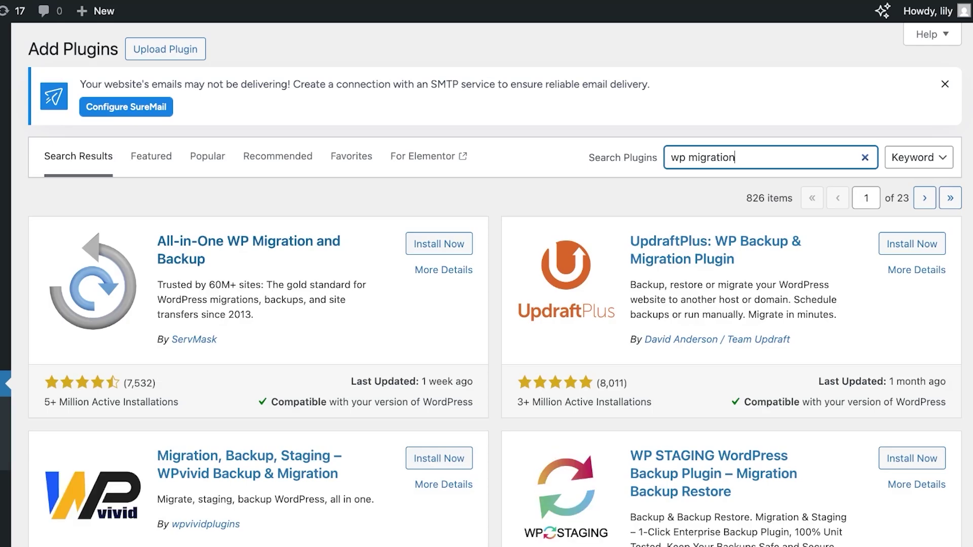
Install and activate the All-in-One WP Migration and Backup plugin
click(439, 243)
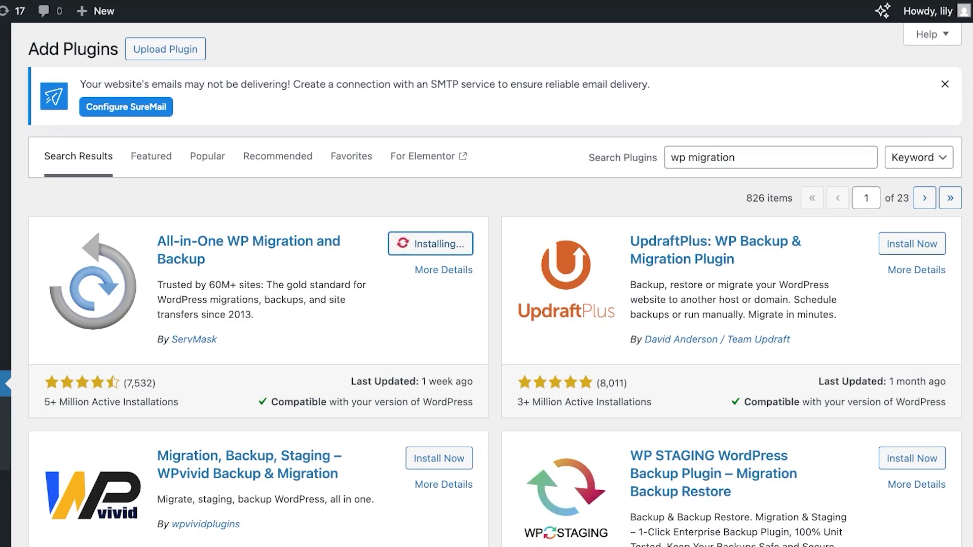
click(445, 244)
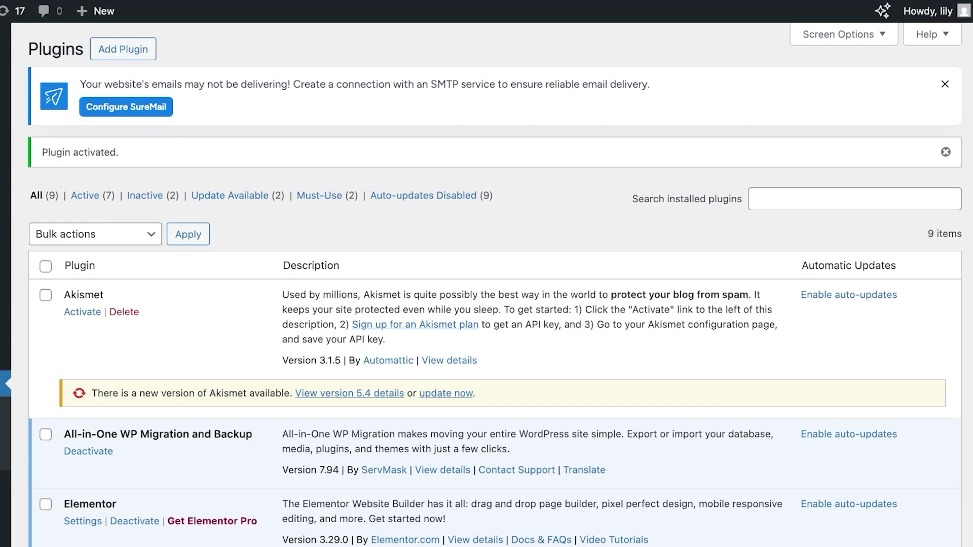
Open the All-in-One WP Migration export page and add another search-and-replace entry with the advanced options expanded
scroll(486, 304, down, 3)
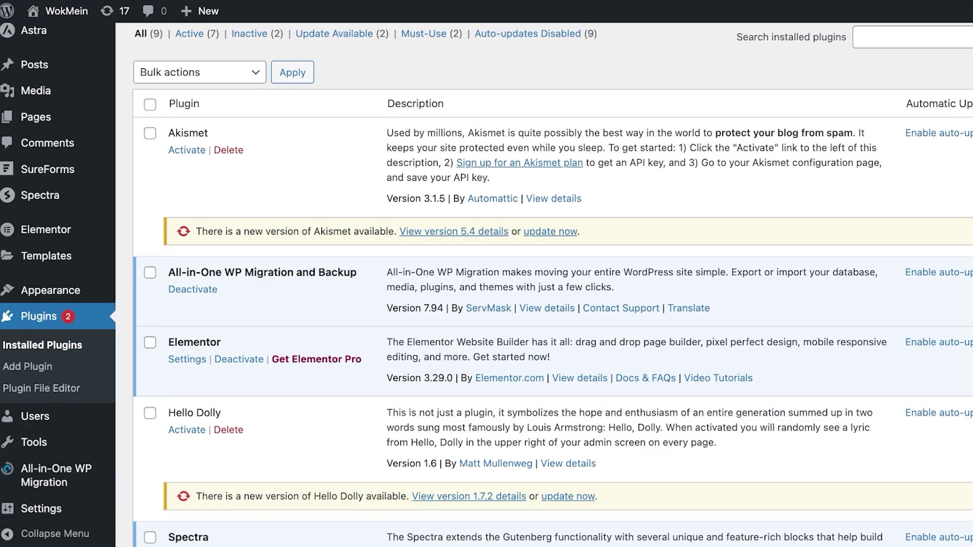
mouse_move(56, 476)
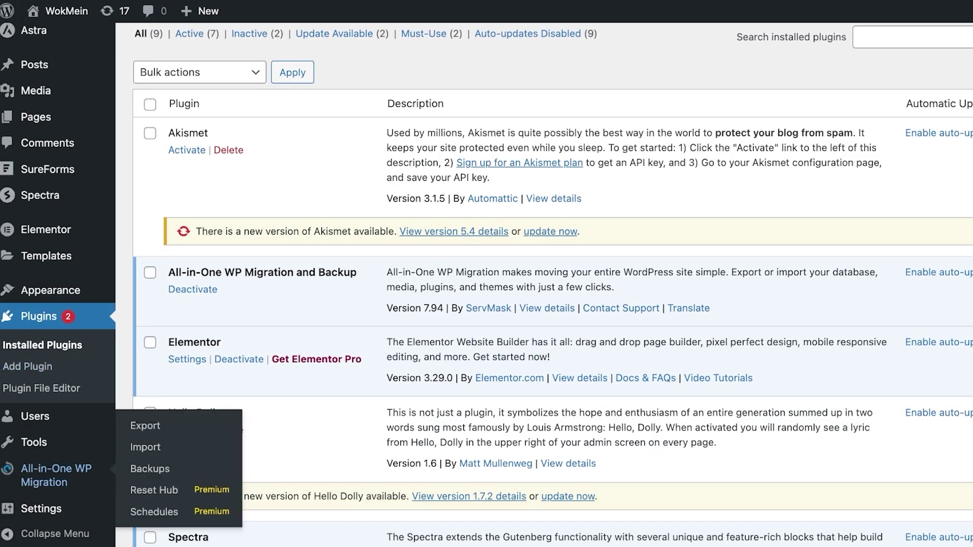
click(56, 475)
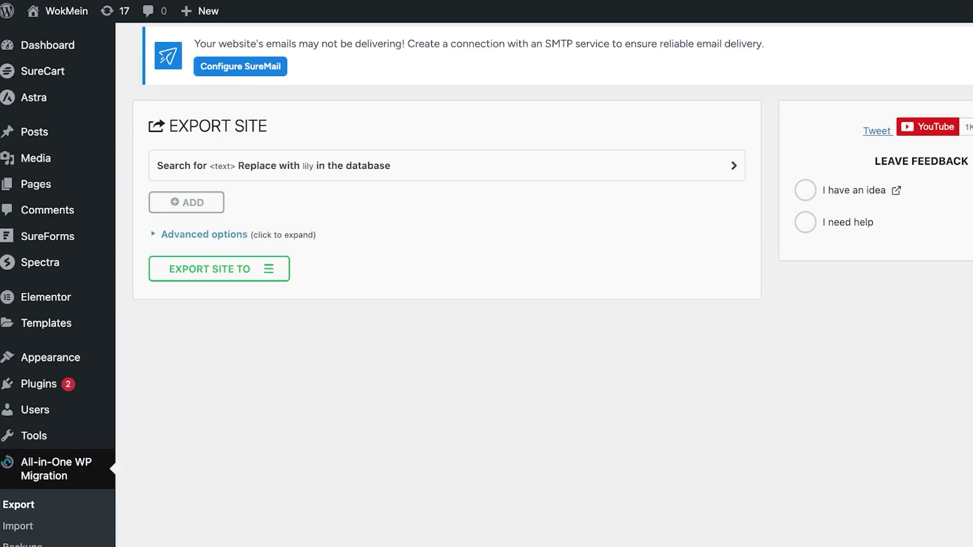
click(186, 202)
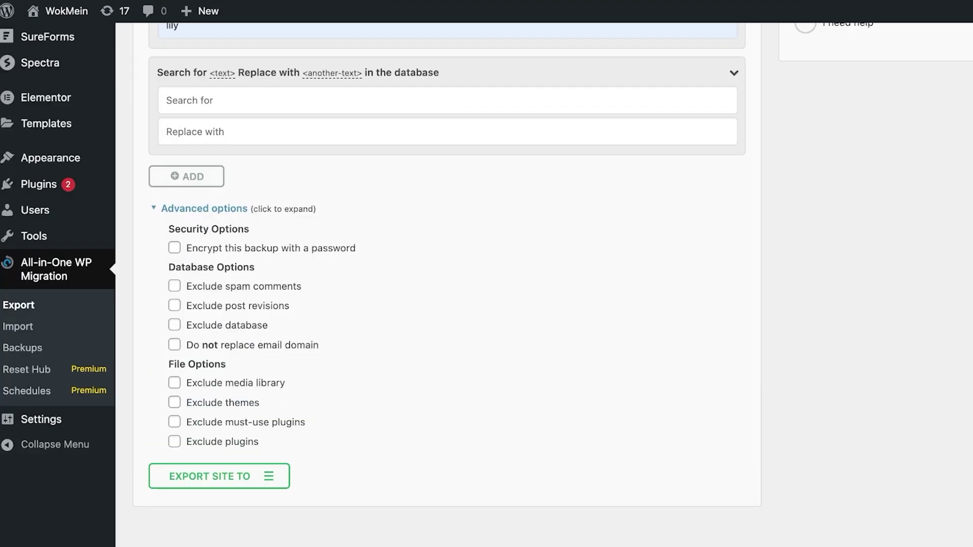
Export the site to a file with password encryption of the backup left off
click(174, 247)
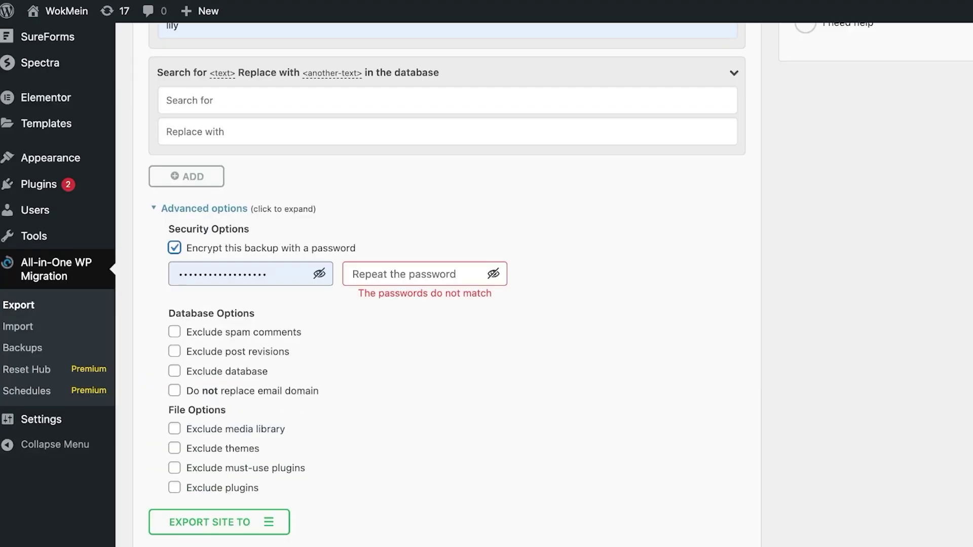
click(174, 248)
click(218, 475)
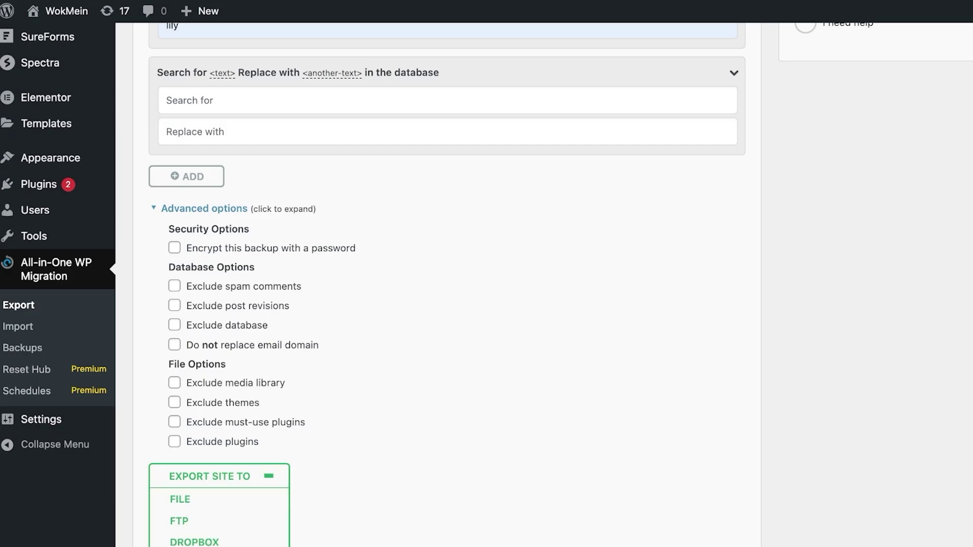
scroll(218, 475, down, 7)
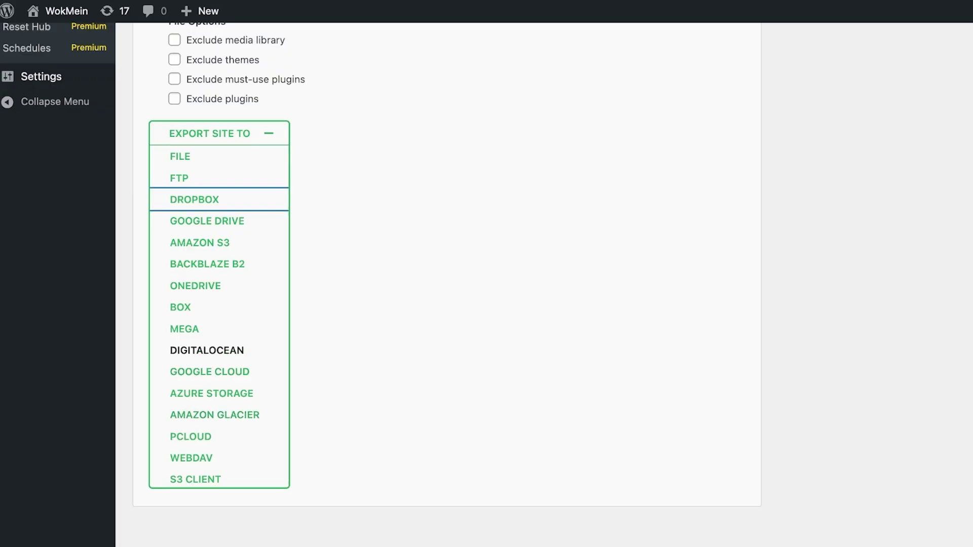
click(180, 156)
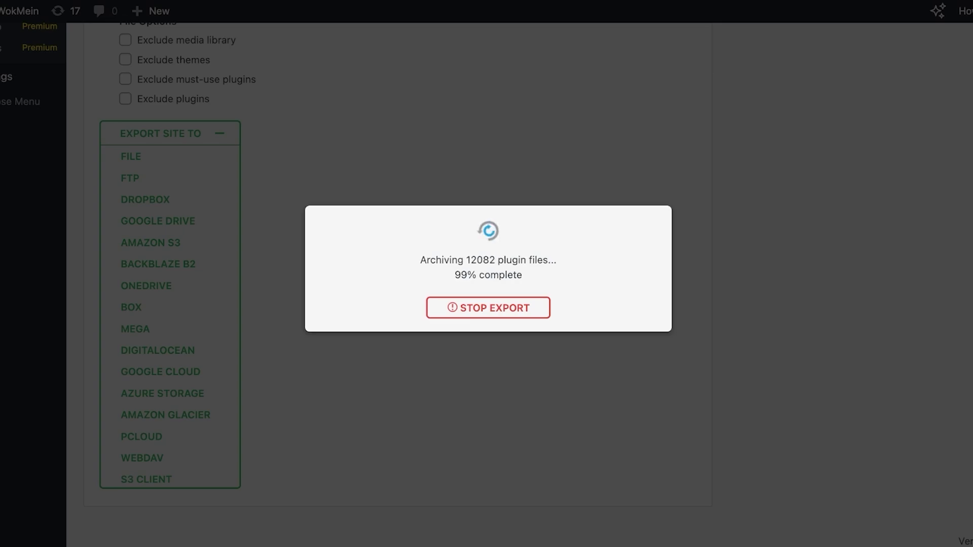
click(488, 307)
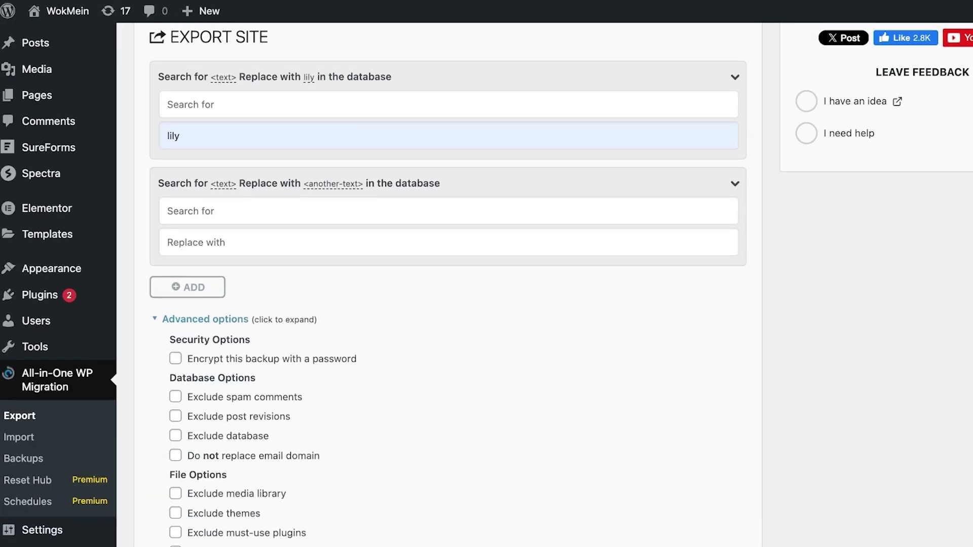
Switch to GoDaddy in a new browser tab and open the dashboard of The Spencer business
scroll(446, 283, down, 1)
scroll(446, 283, down, 5)
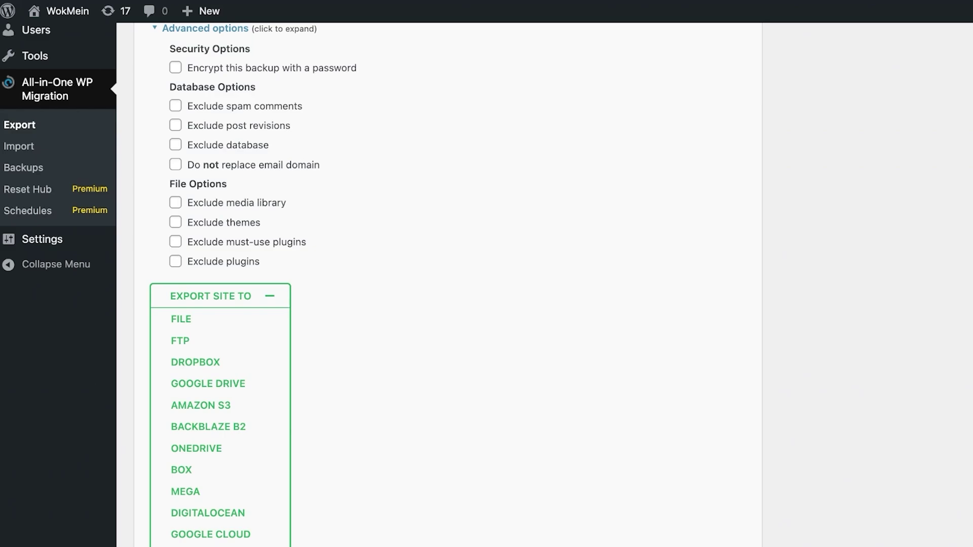
key(ctrl+t)
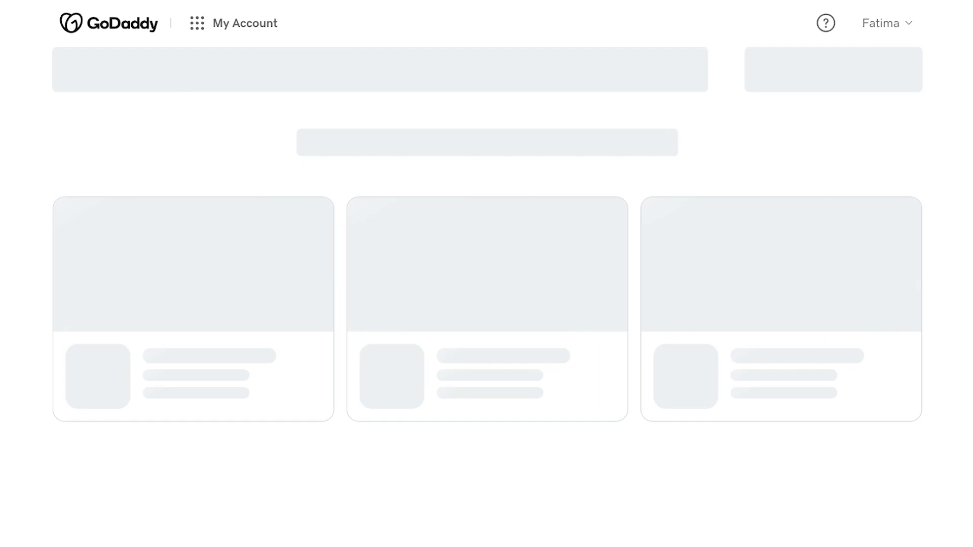
scroll(486, 274, down, 3)
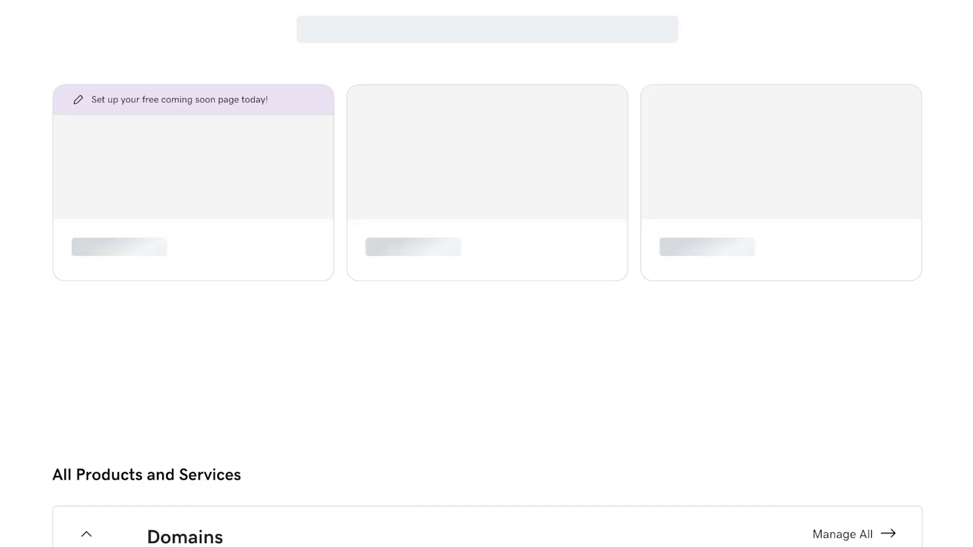
click(486, 172)
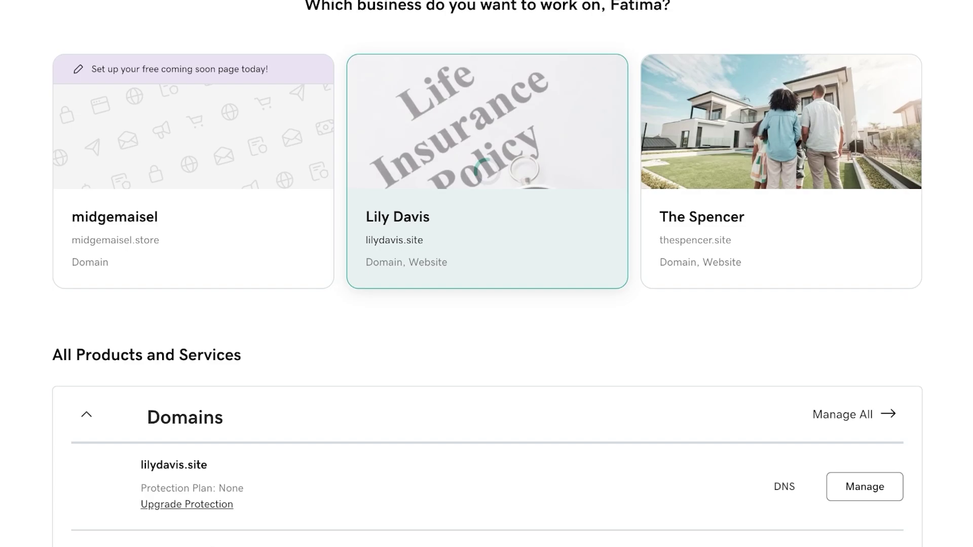
click(781, 172)
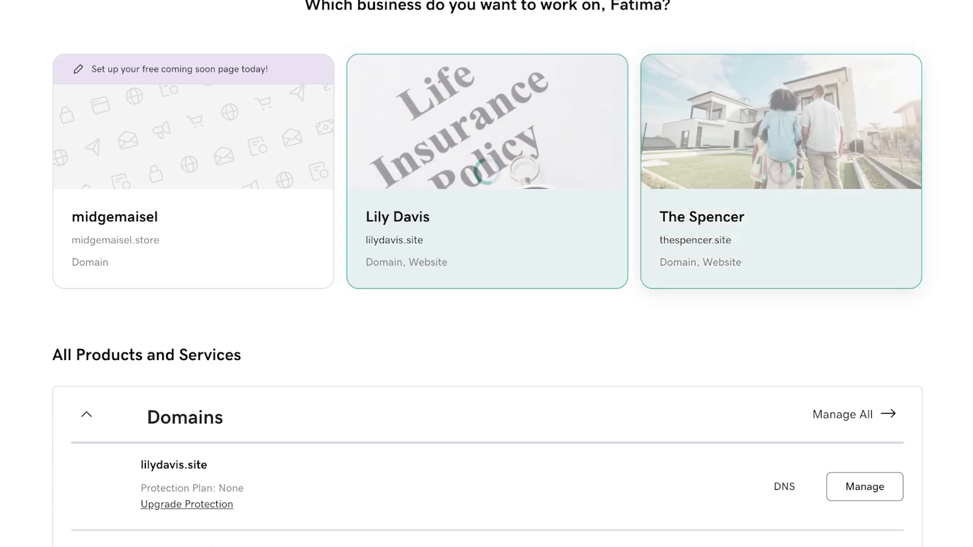
scroll(780, 172, down, 8)
scroll(780, 172, up, 1)
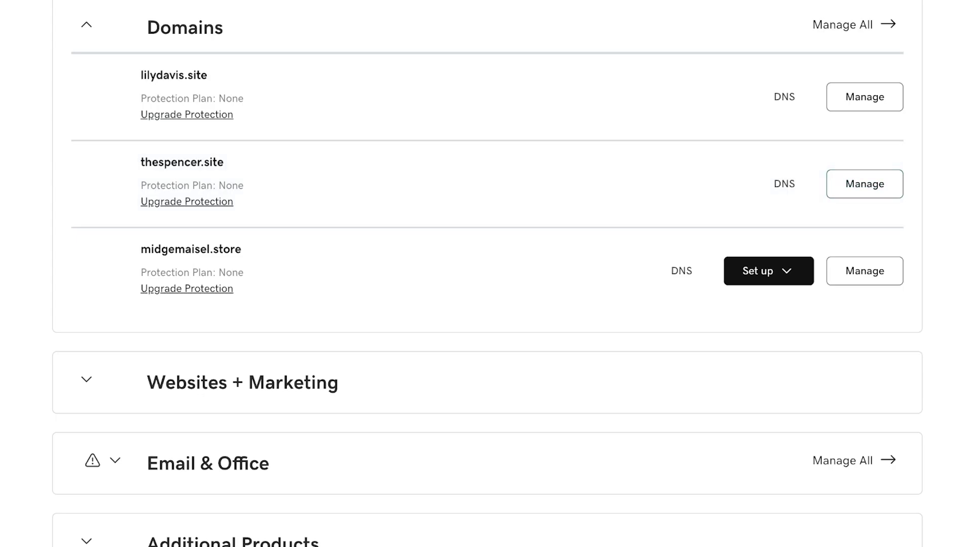
scroll(487, 273, up, 8)
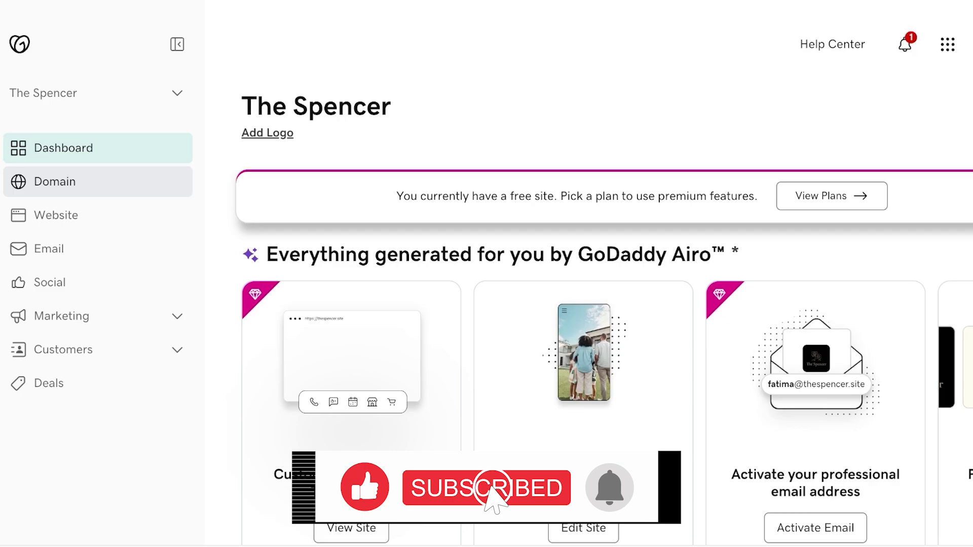
Open the nameserver settings of thespencer.site and choose to use own nameservers
click(54, 181)
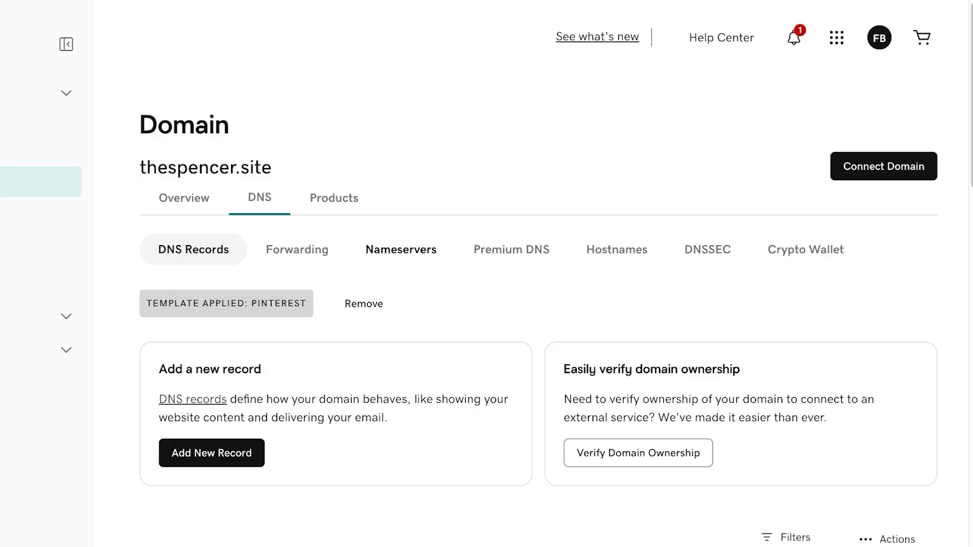
click(401, 249)
scroll(538, 273, down, 3)
scroll(538, 274, down, 3)
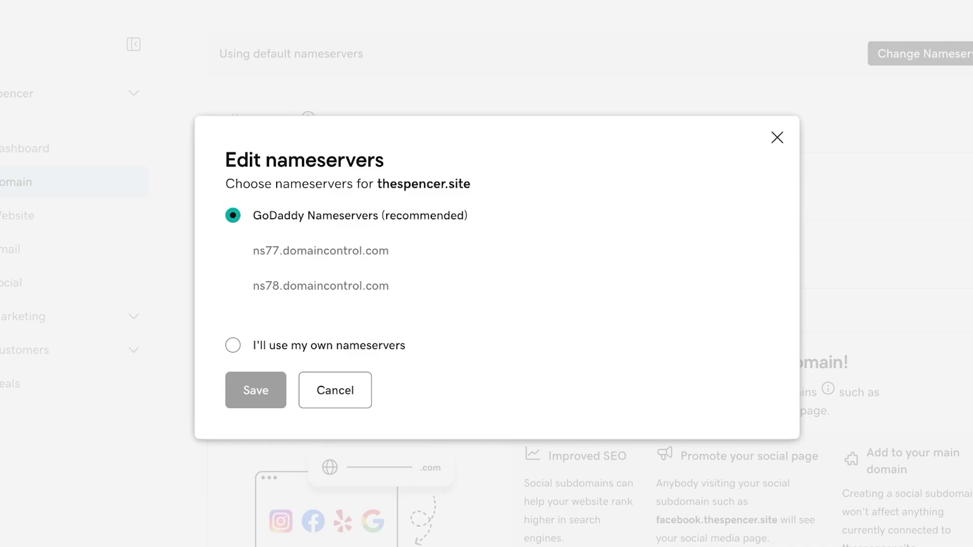
click(233, 345)
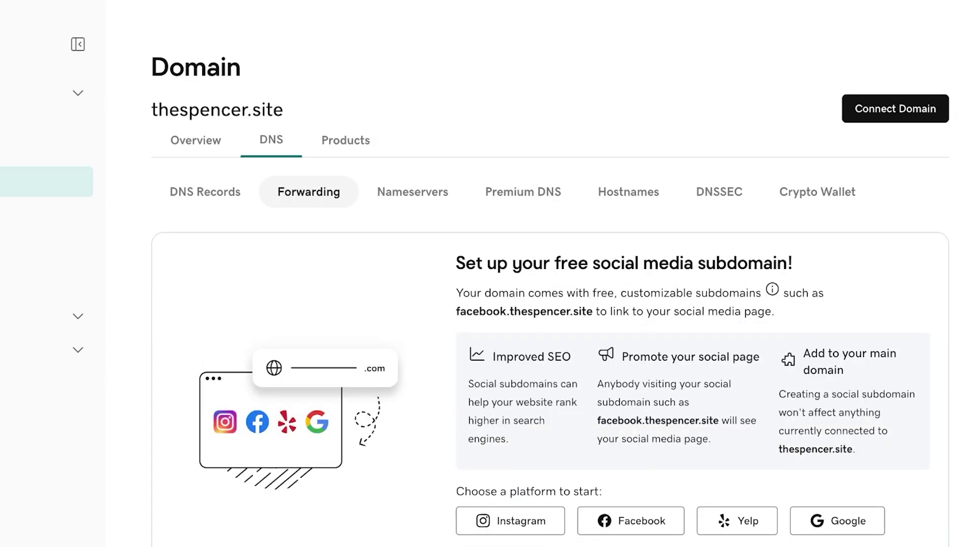
Look through the forwarding settings and DNS records of thespencer.site, including the available template and zone file actions
scroll(550, 278, down, 3)
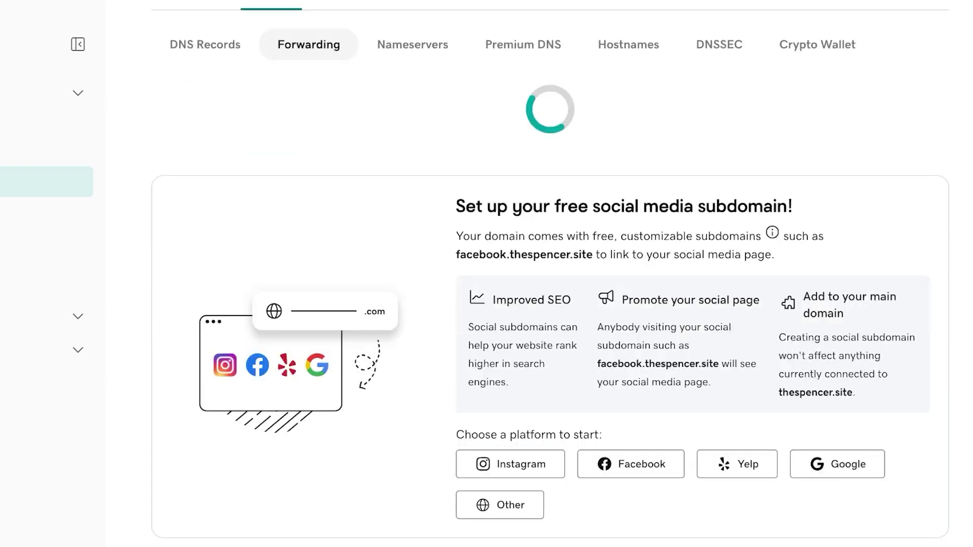
scroll(628, 256, up, 4)
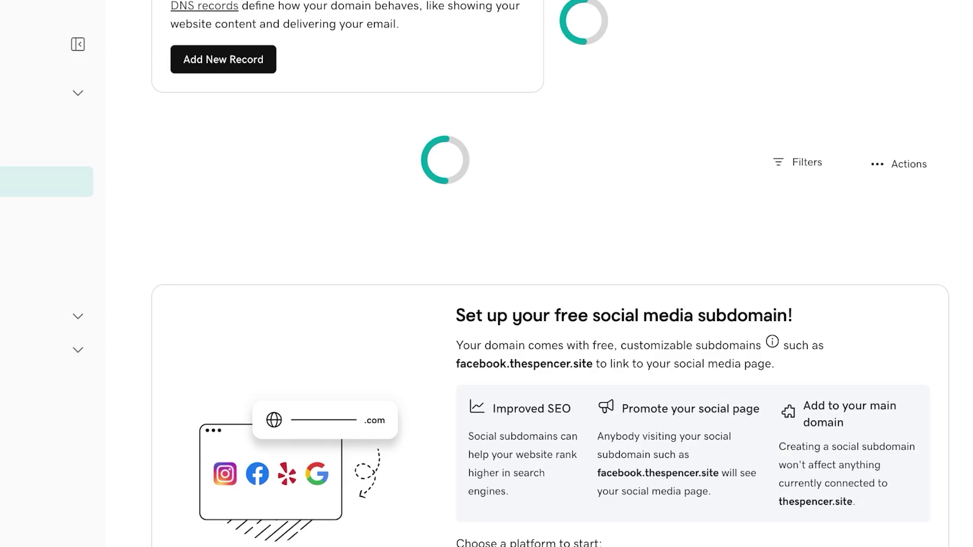
click(898, 163)
scroll(550, 294, down, 3)
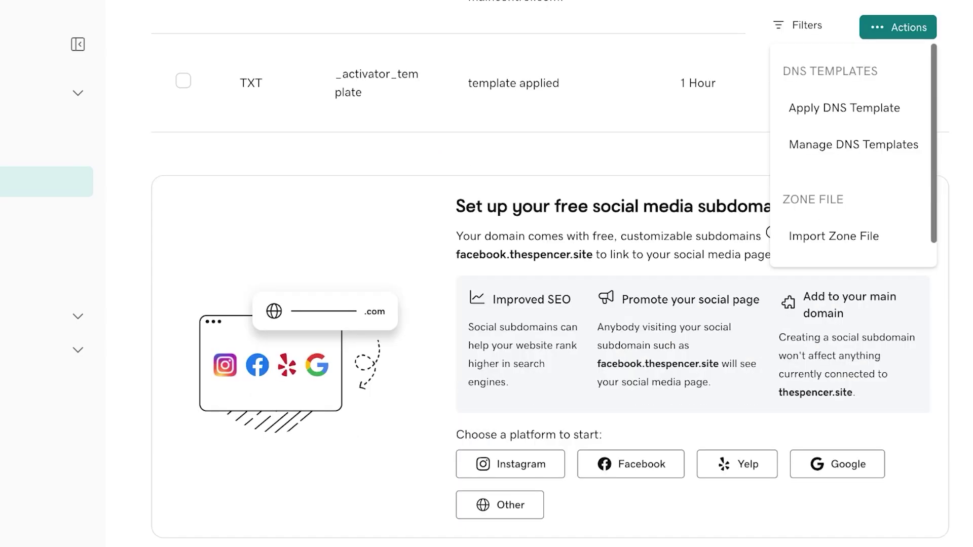
scroll(550, 293, up, 10)
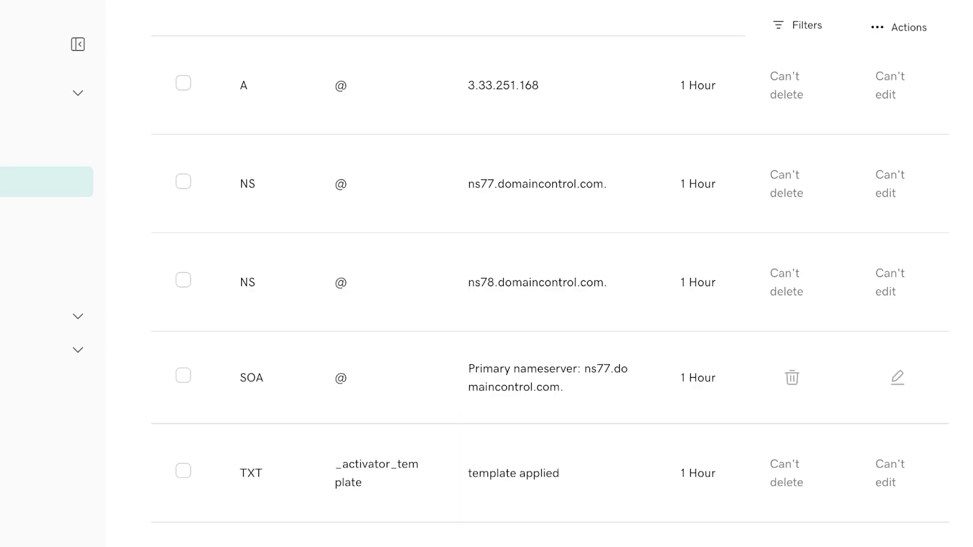
scroll(550, 294, up, 4)
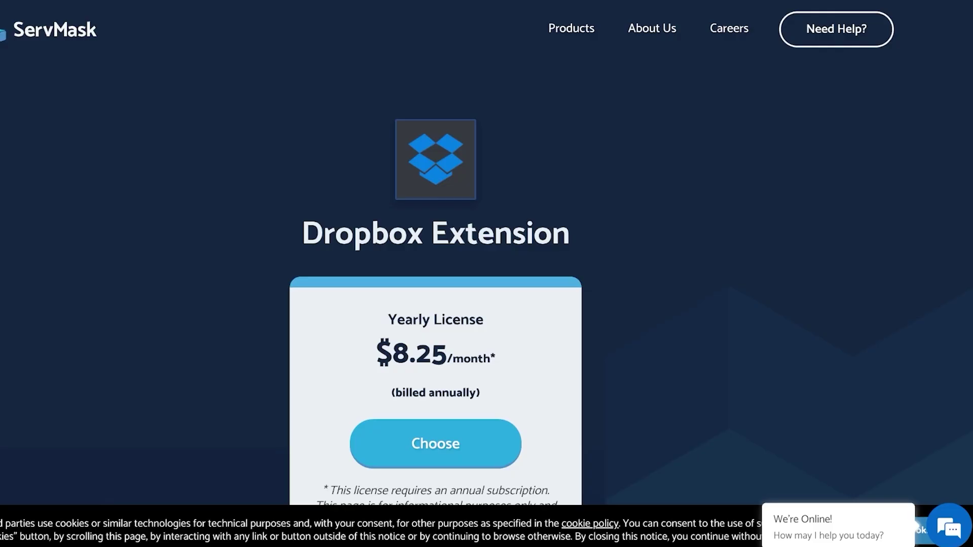
Review the license offer for the Dropbox Extension on the ServMask website
scroll(486, 273, down, 10)
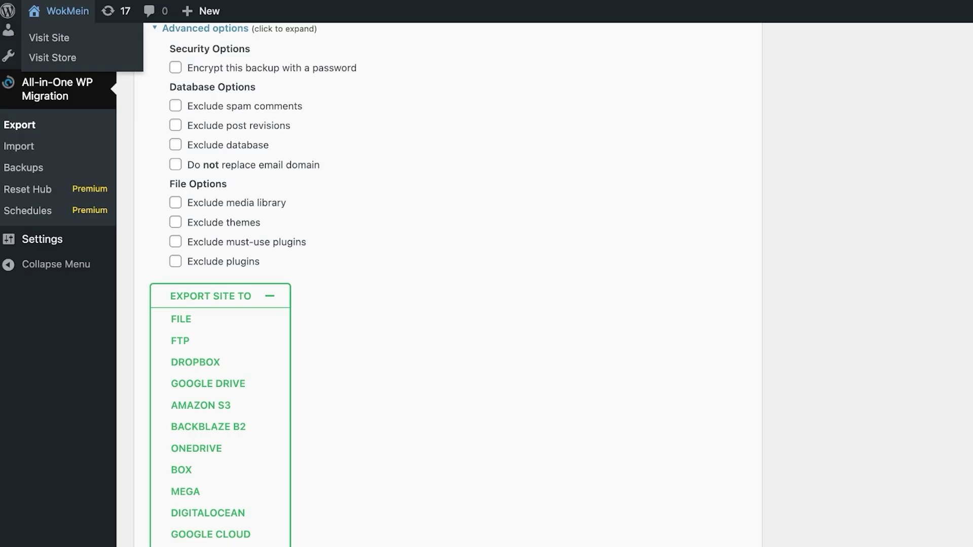
View the front page of the WokMein site and return to its WordPress dashboard
click(49, 37)
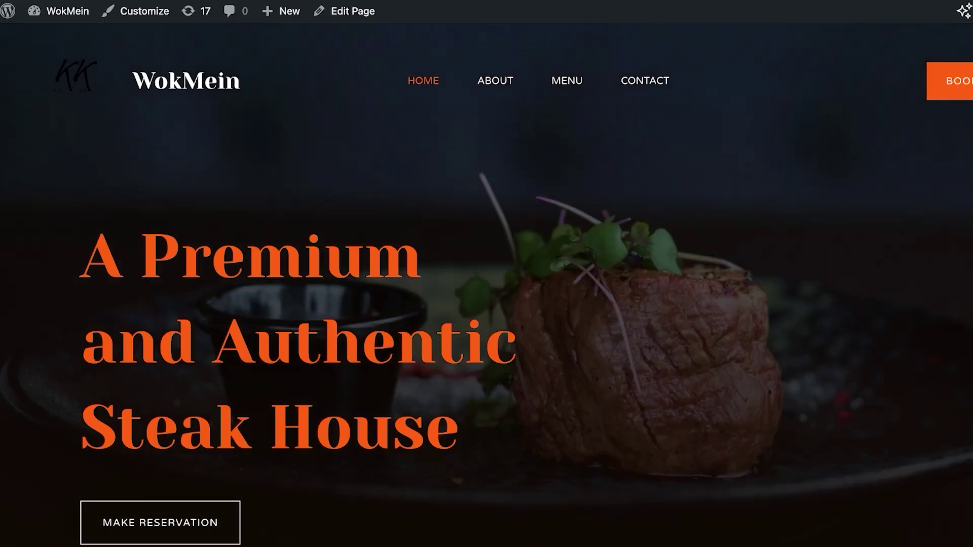
mouse_move(61, 11)
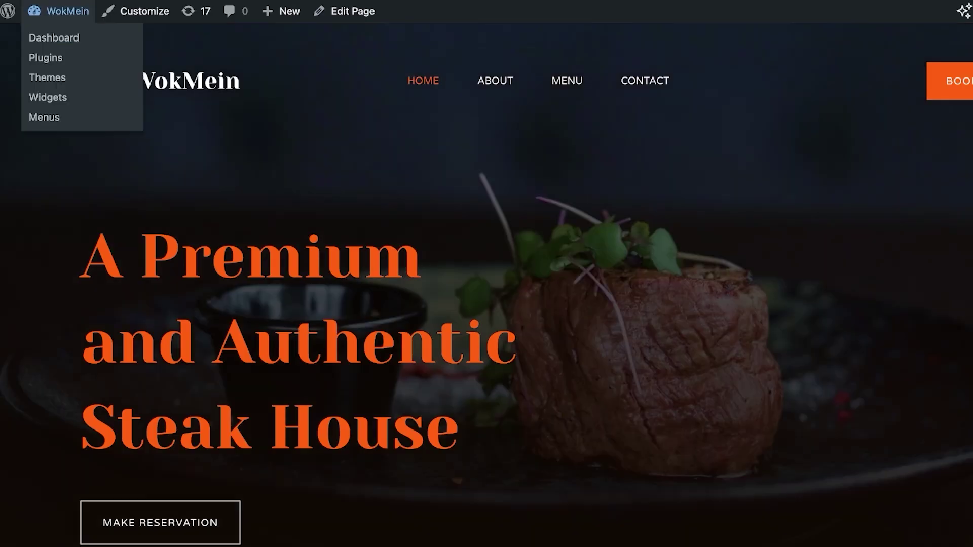
click(54, 37)
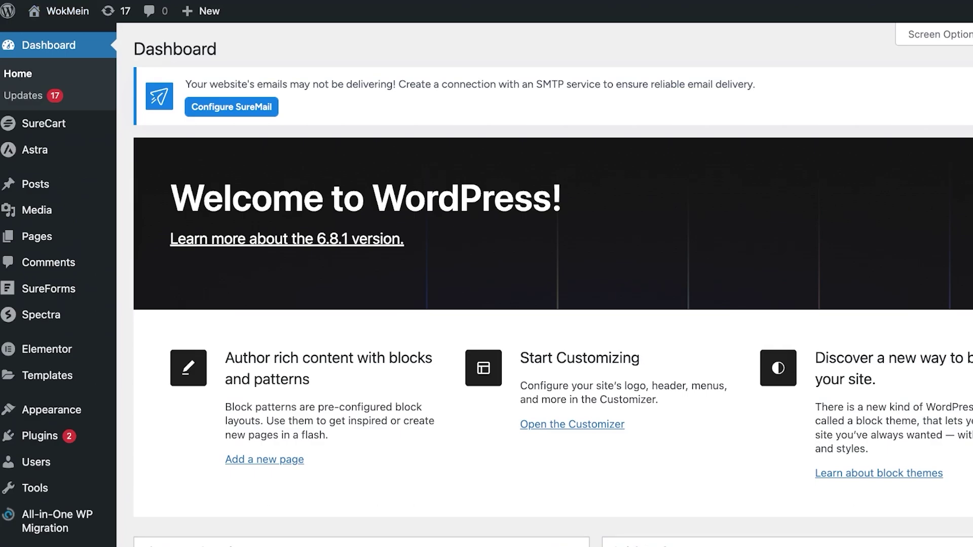
Check the site import page of All-in-One WP Migration and go back to the dashboard
mouse_move(56, 521)
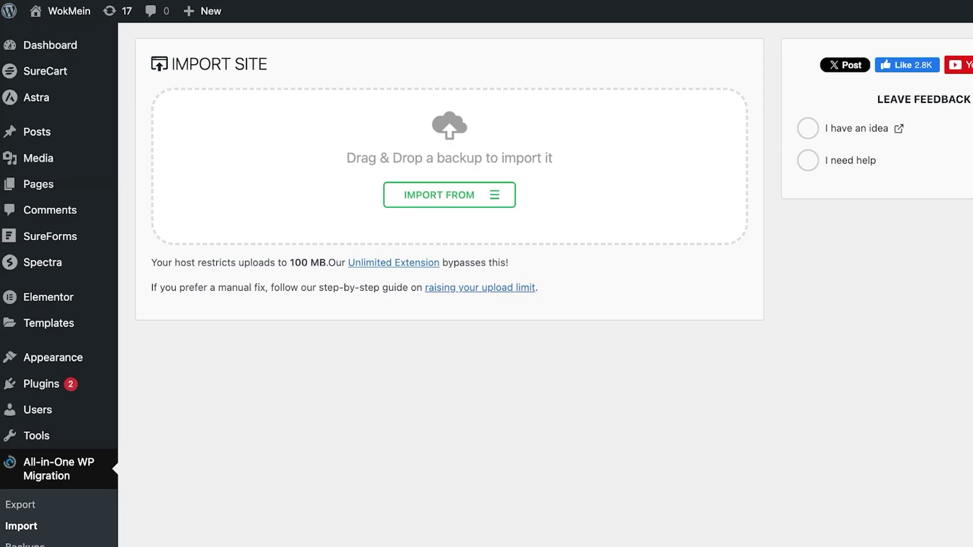
mouse_move(50, 45)
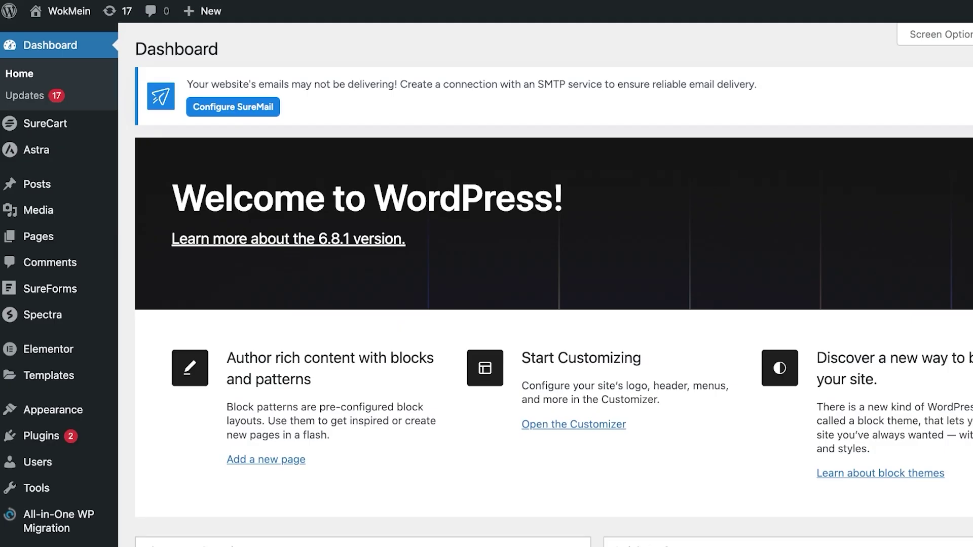
scroll(553, 284, down, 1)
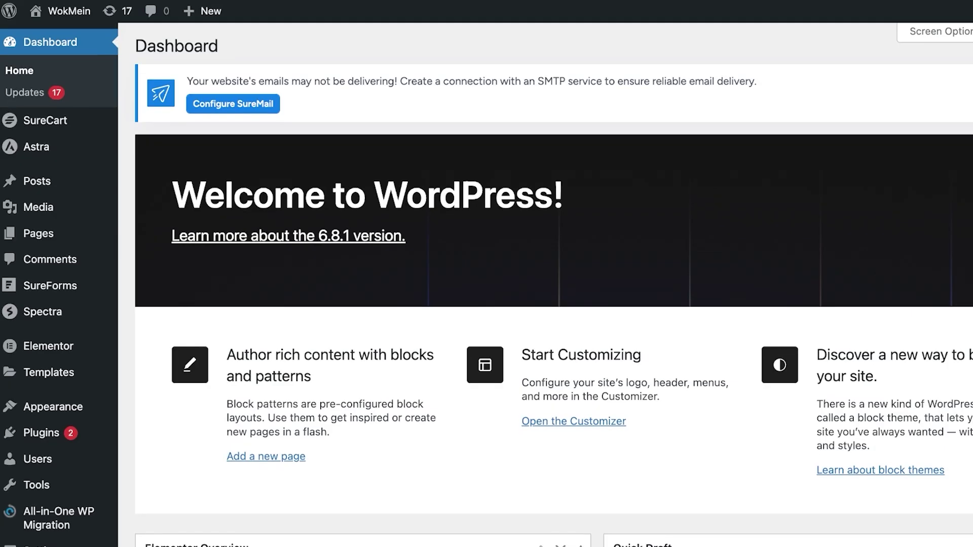
scroll(38, 233, down, 1)
mouse_move(38, 230)
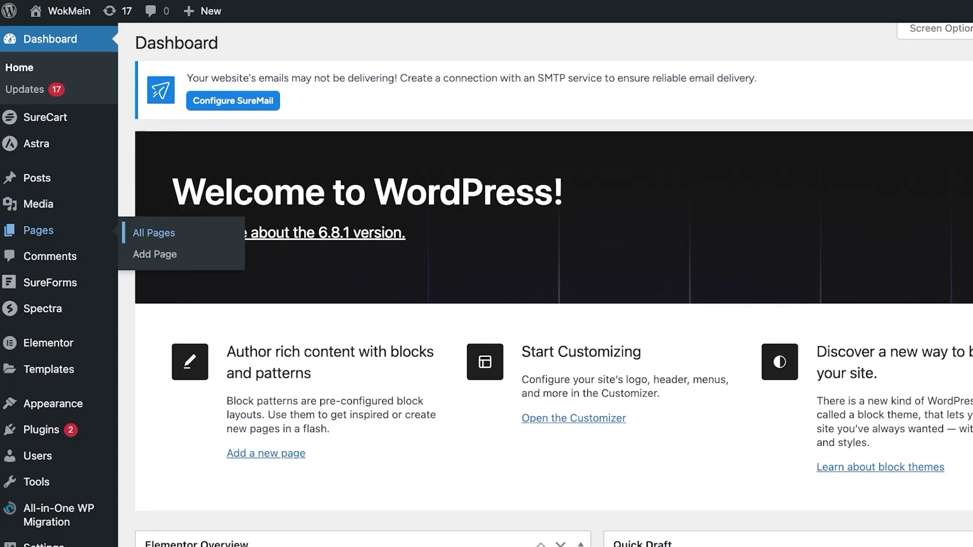